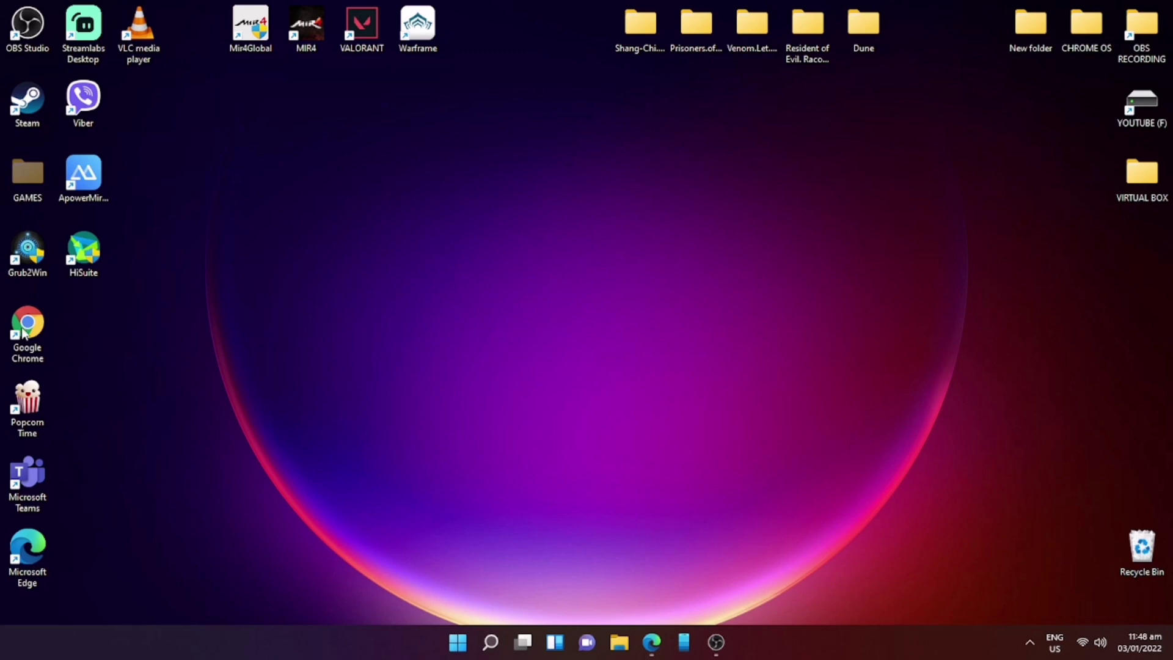
- Launch Google Chrome from its desktop shortcut
{"action": "double_click", "coordinate": [23, 333]}
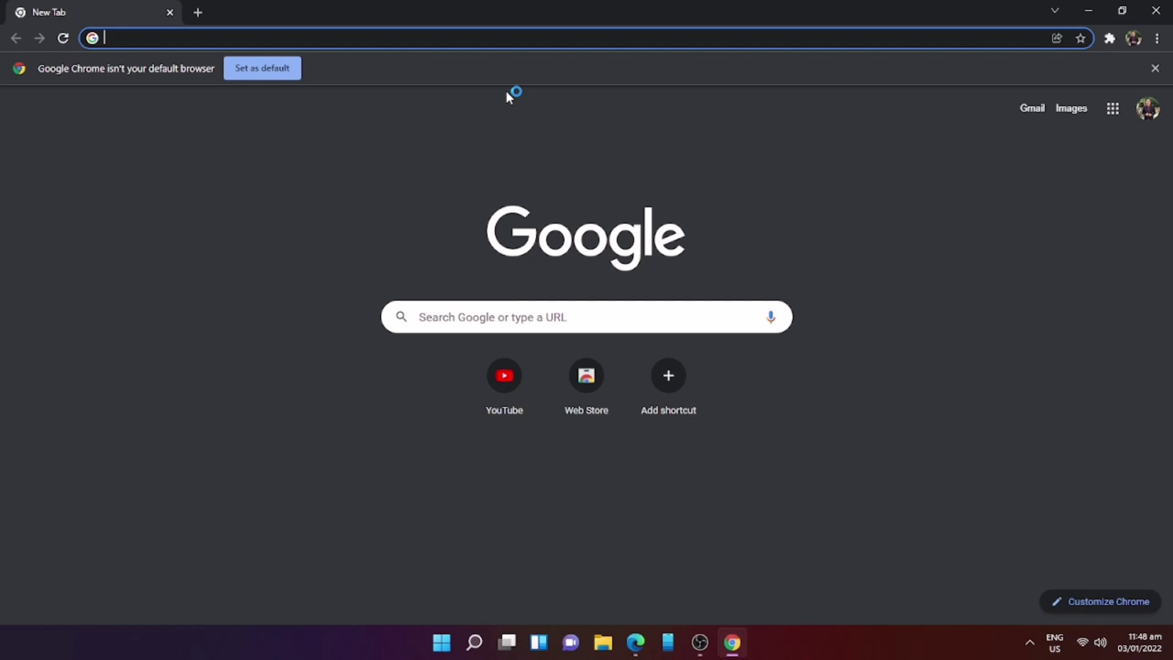
- Search Google for 'GO', then type 'CHROME RE' into the results page search box
{"action": "type", "text": "GO"}
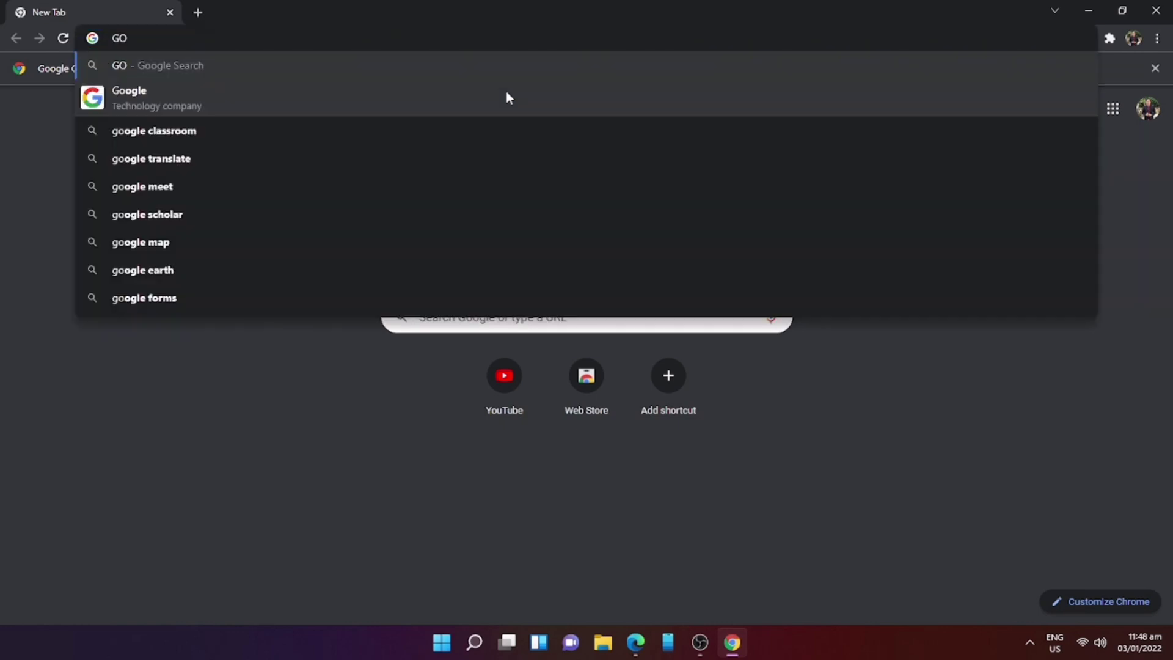
{"action": "key", "text": "Return"}
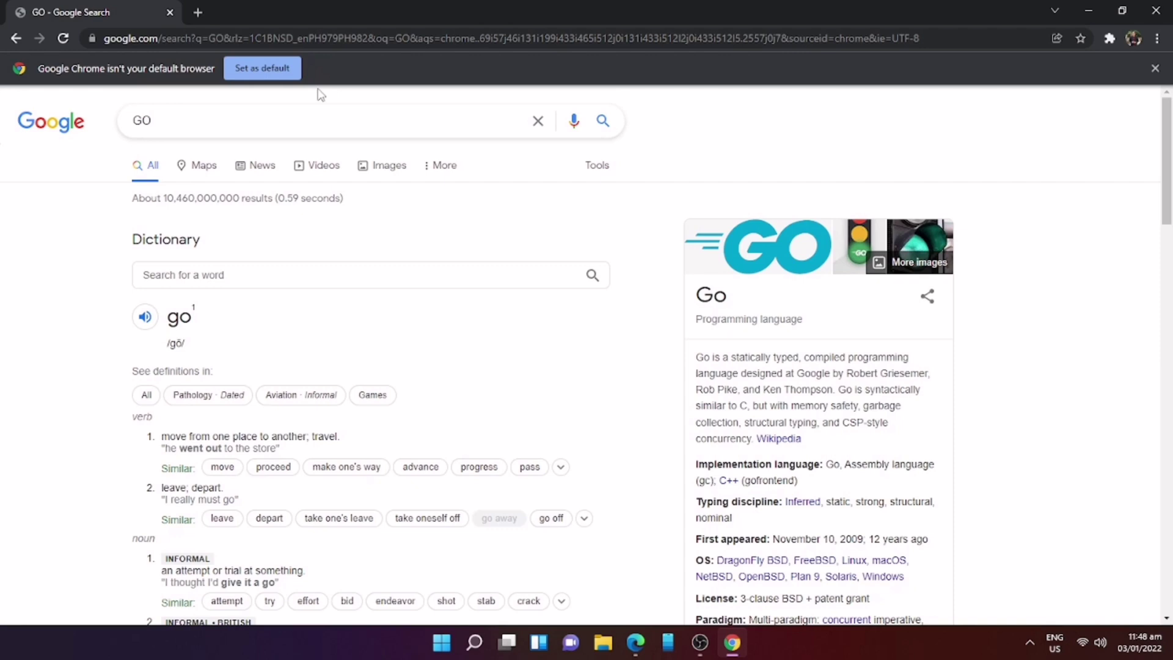
{"action": "left_click", "coordinate": [352, 42]}
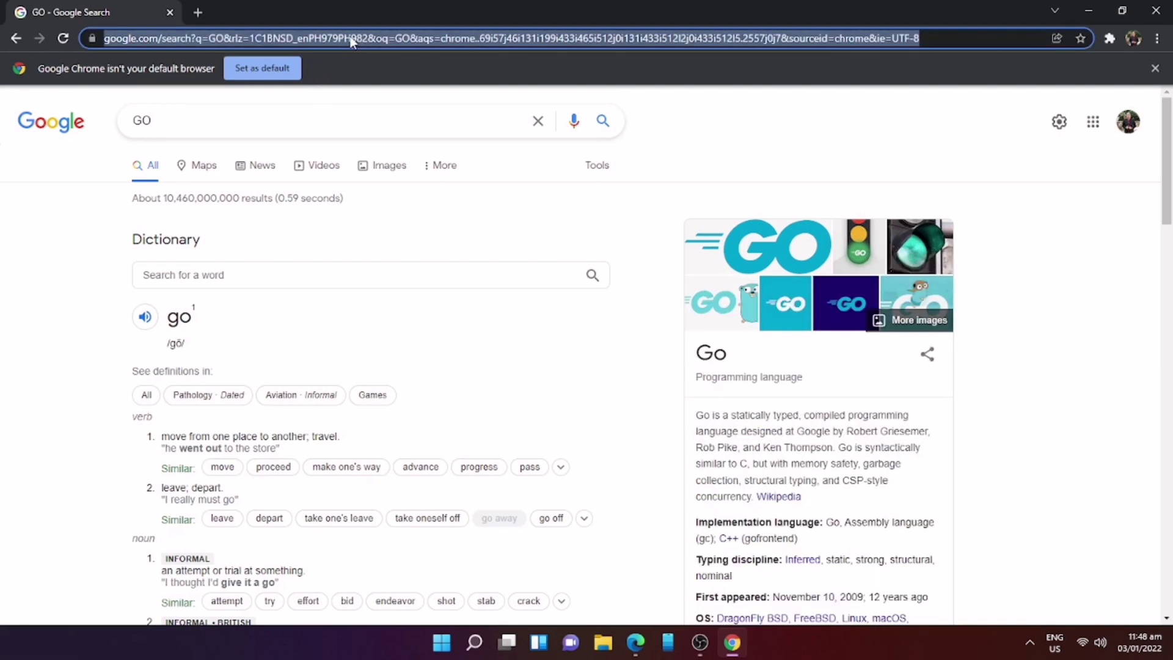
{"action": "key", "text": "BackSpace"}
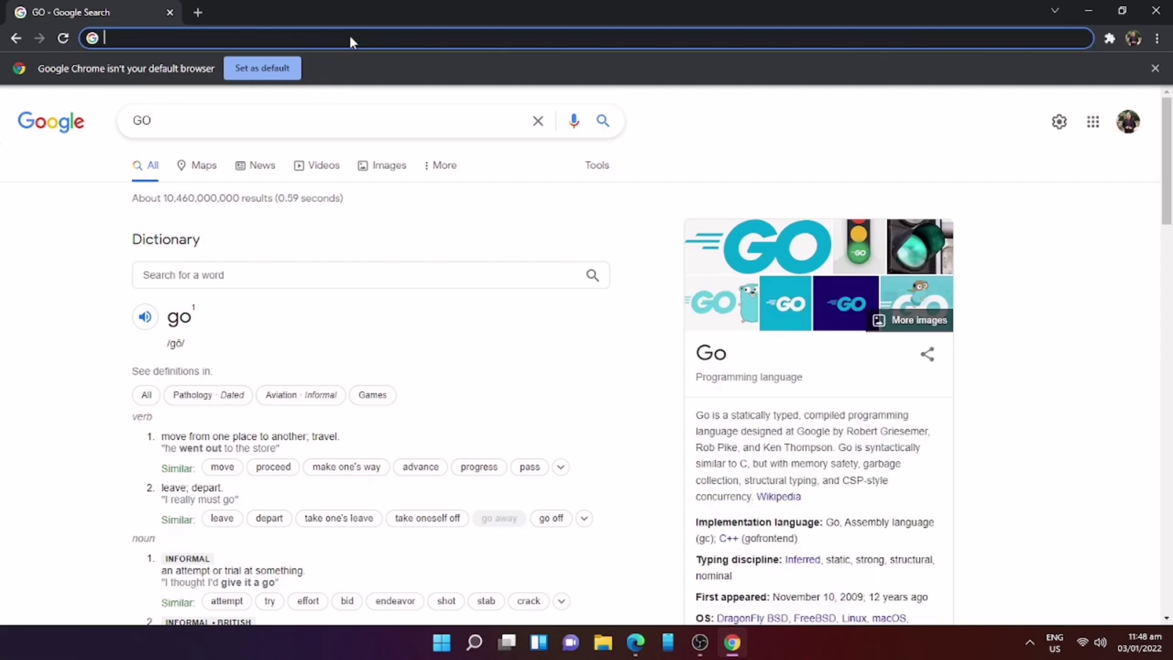
{"action": "type", "text": "GO"}
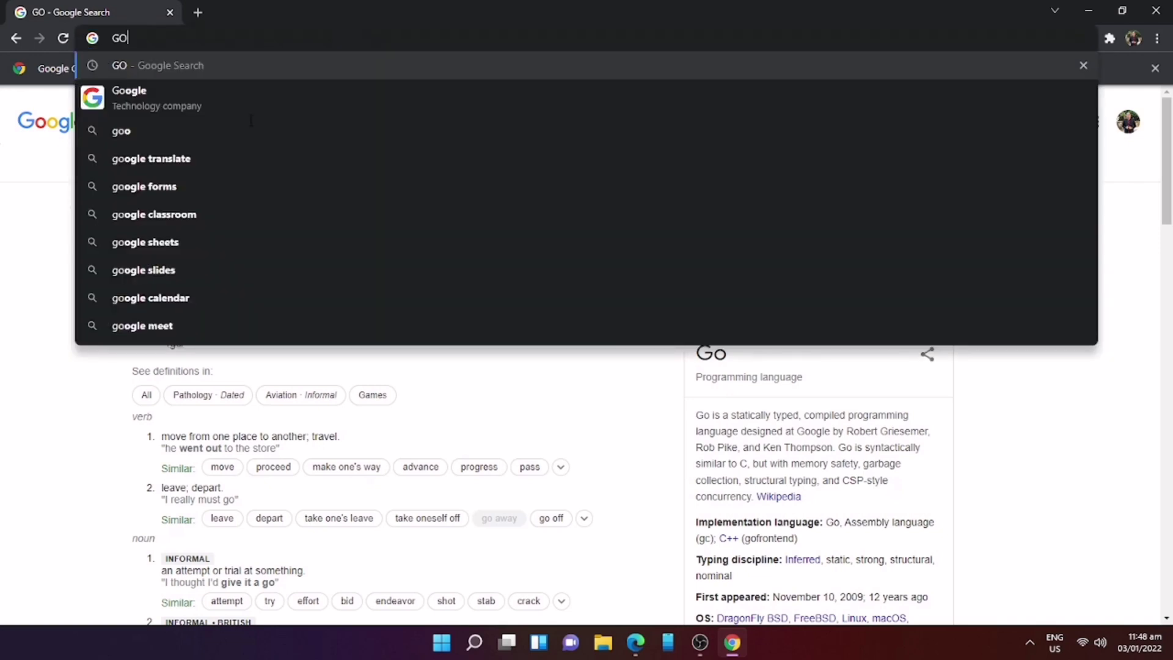
{"action": "left_click", "coordinate": [251, 120]}
{"action": "type", "text": "CH"}
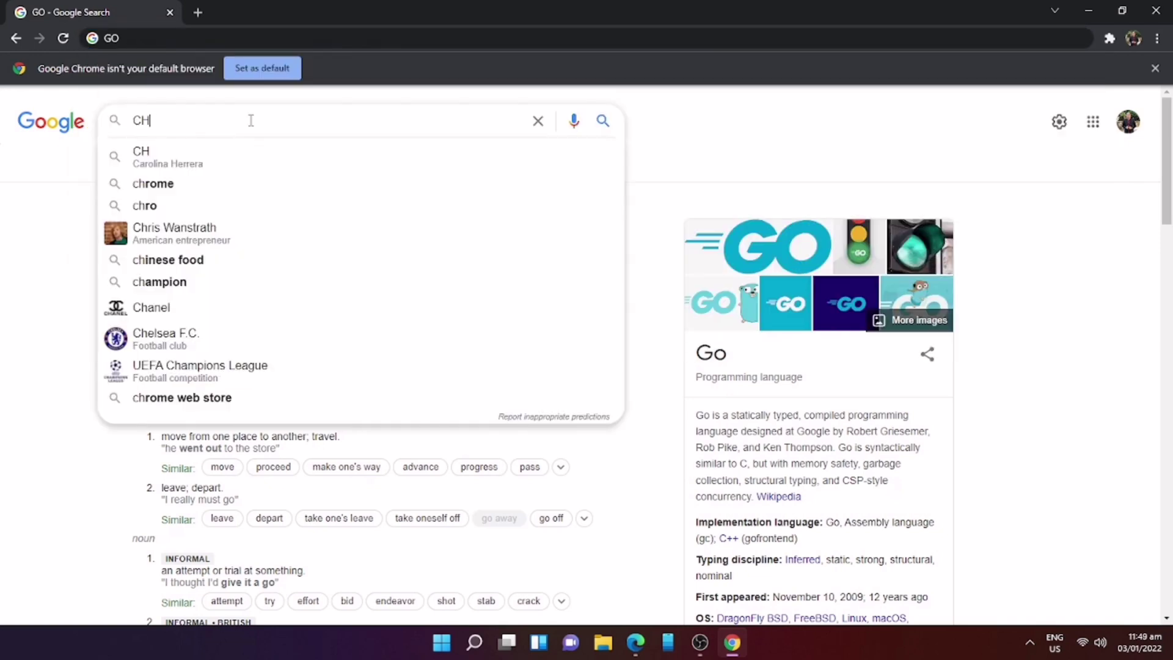
{"action": "type", "text": "ROME RE"}
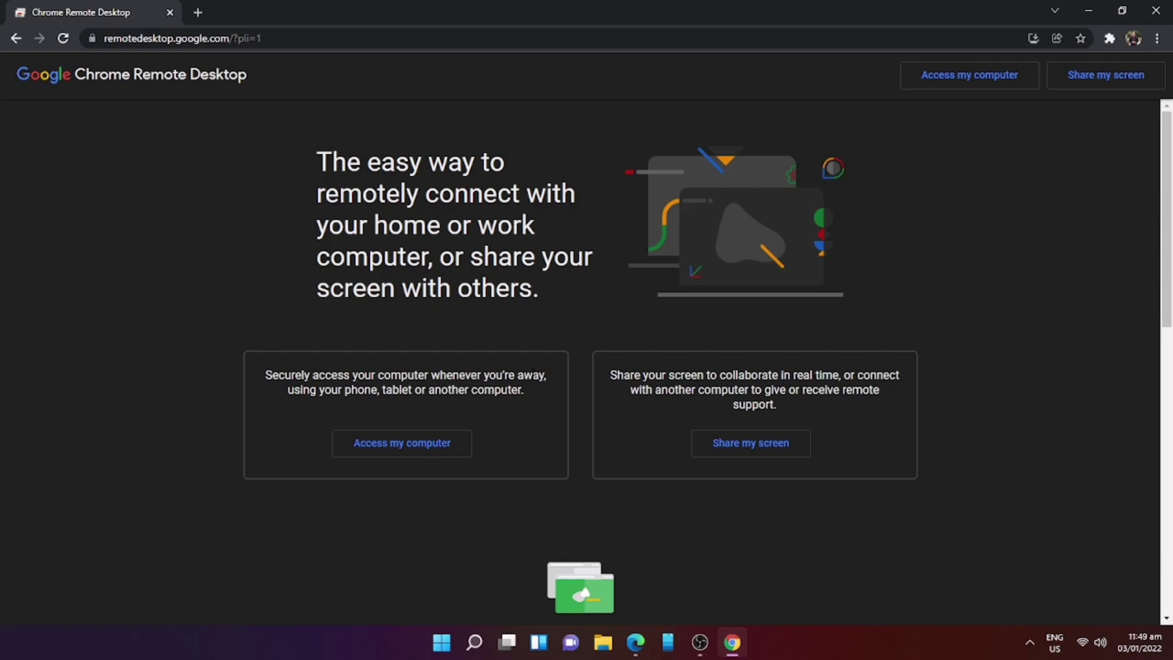
- Go to Access my computer and start remote access setup to reach the extension's Web Store listing
{"action": "left_click", "coordinate": [424, 449]}
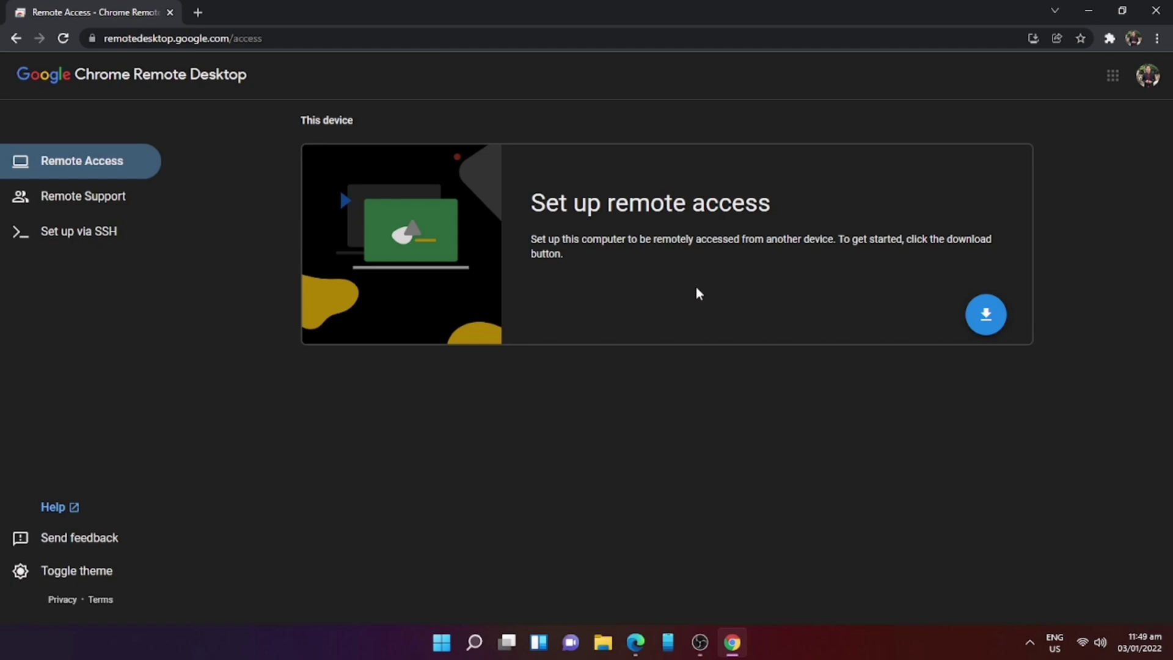
{"action": "left_click", "coordinate": [986, 314]}
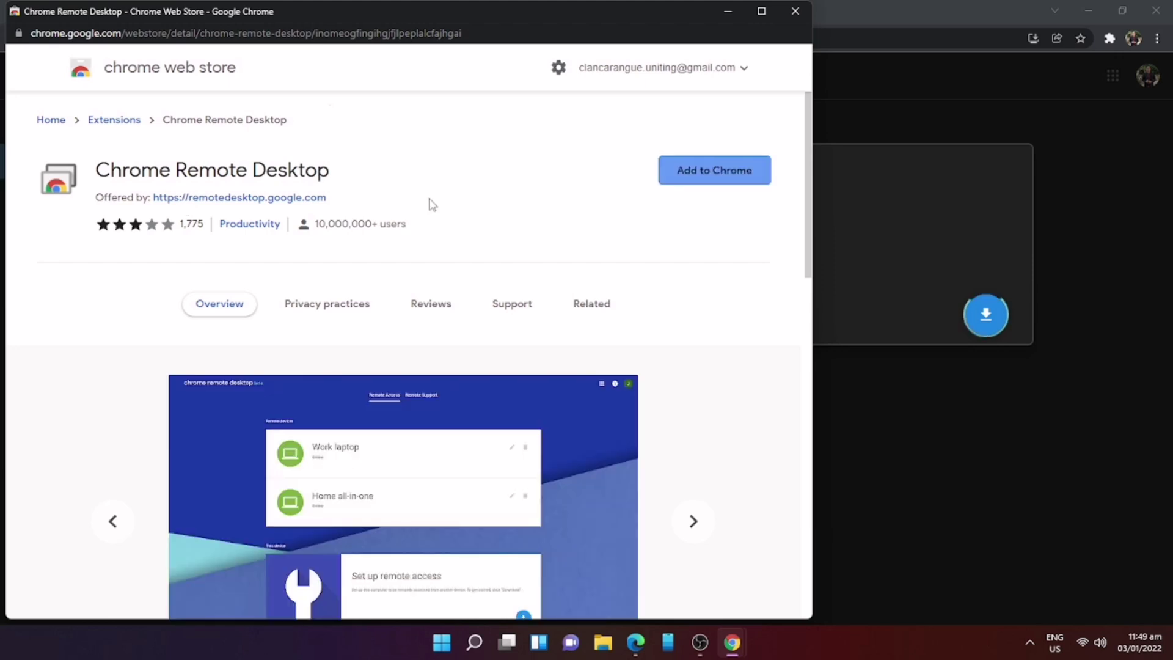
- Add the Chrome Remote Desktop extension to Chrome and confirm the installation
{"action": "left_click", "coordinate": [715, 170]}
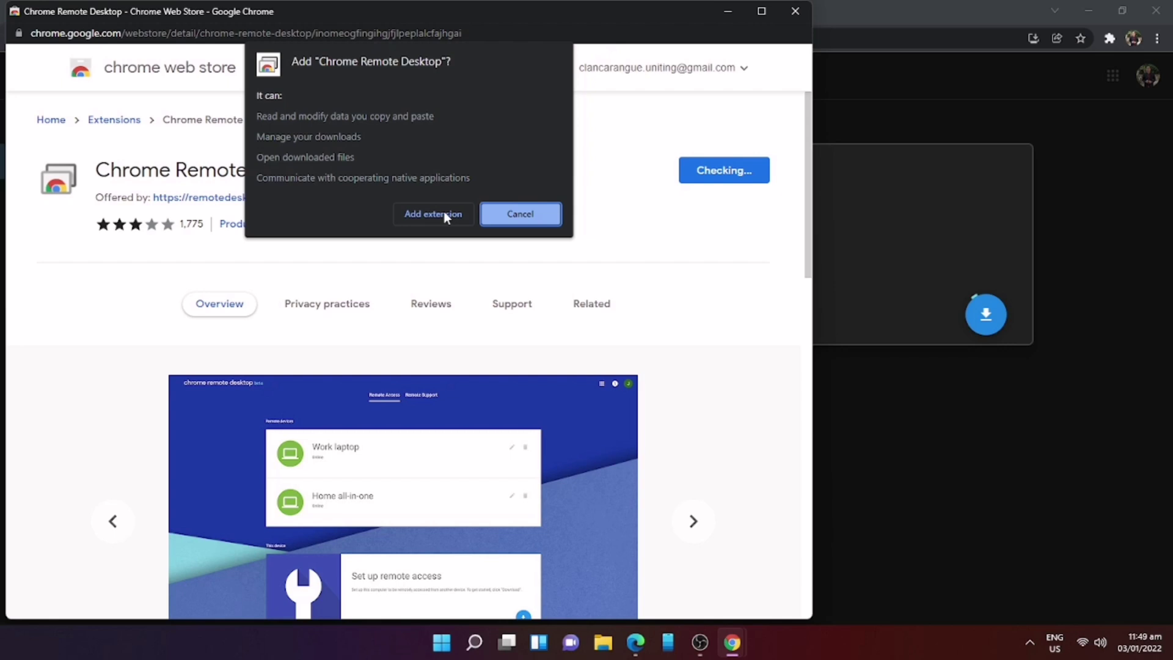
{"action": "left_click", "coordinate": [444, 213]}
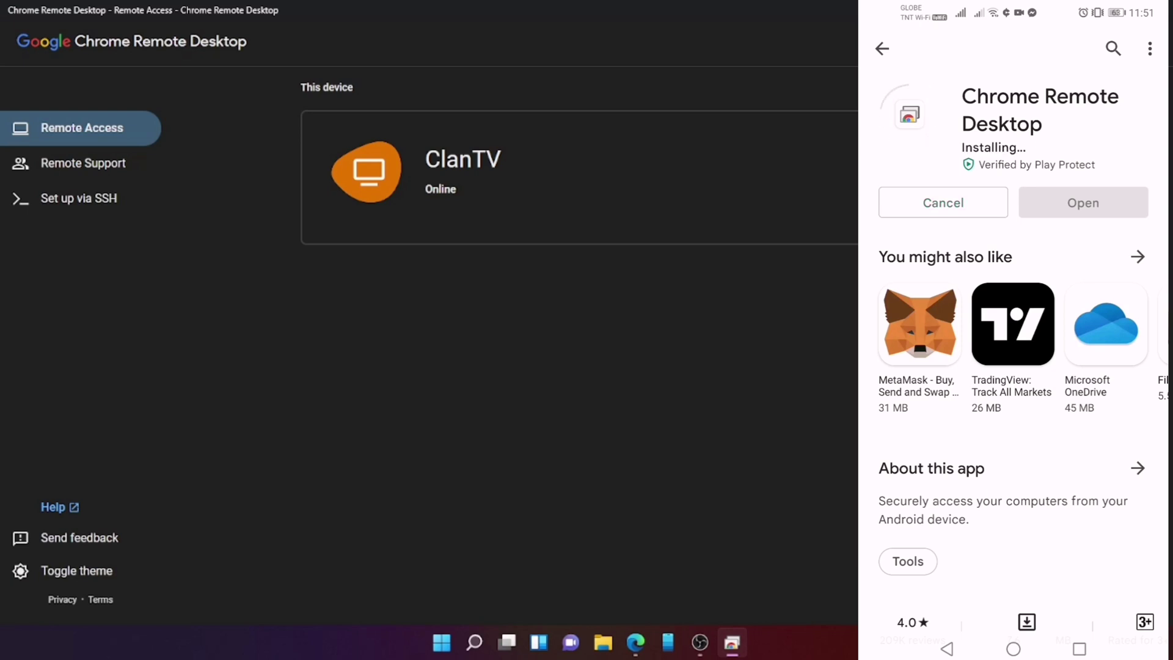
- Open the newly installed Chrome Remote Desktop app on the phone
{"action": "left_click", "coordinate": [1124, 183]}
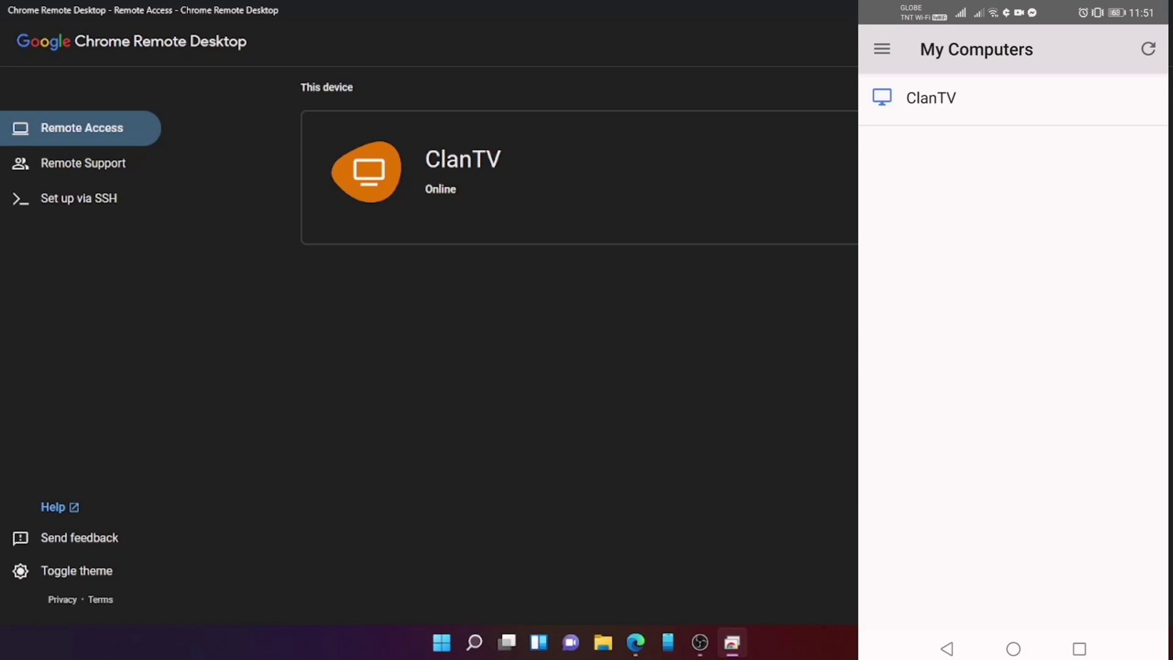
- Connect to ClanTV, entering the PIN and ticking Don't ask for a PIN again
{"action": "left_click", "coordinate": [1098, 93]}
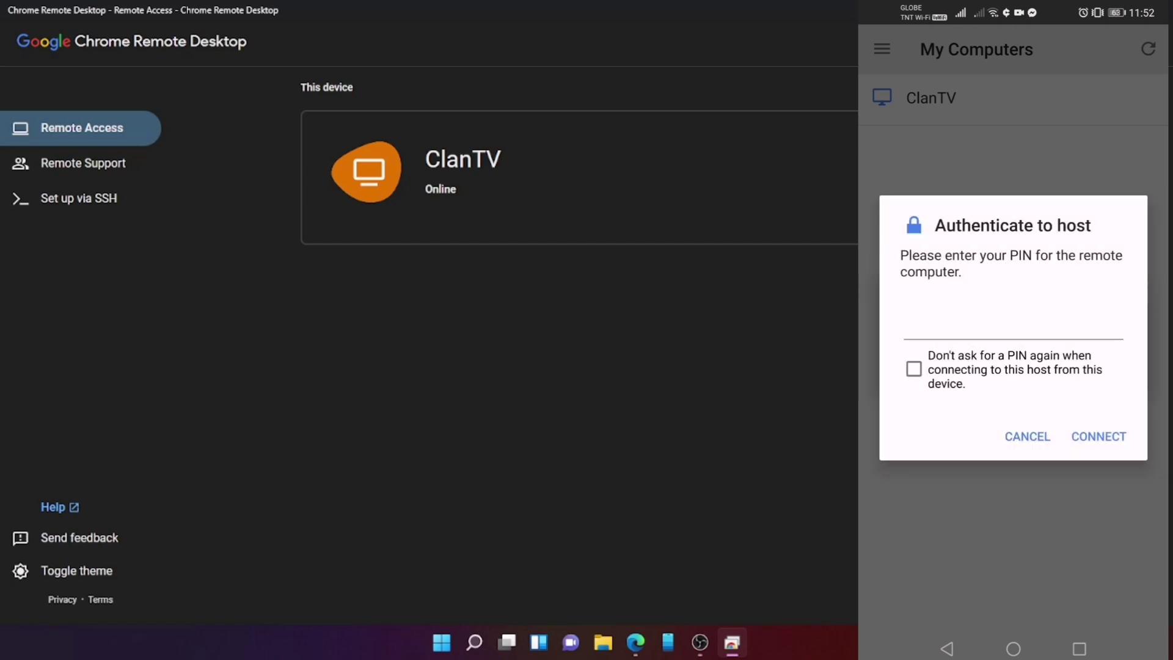
{"action": "left_click", "coordinate": [1017, 608]}
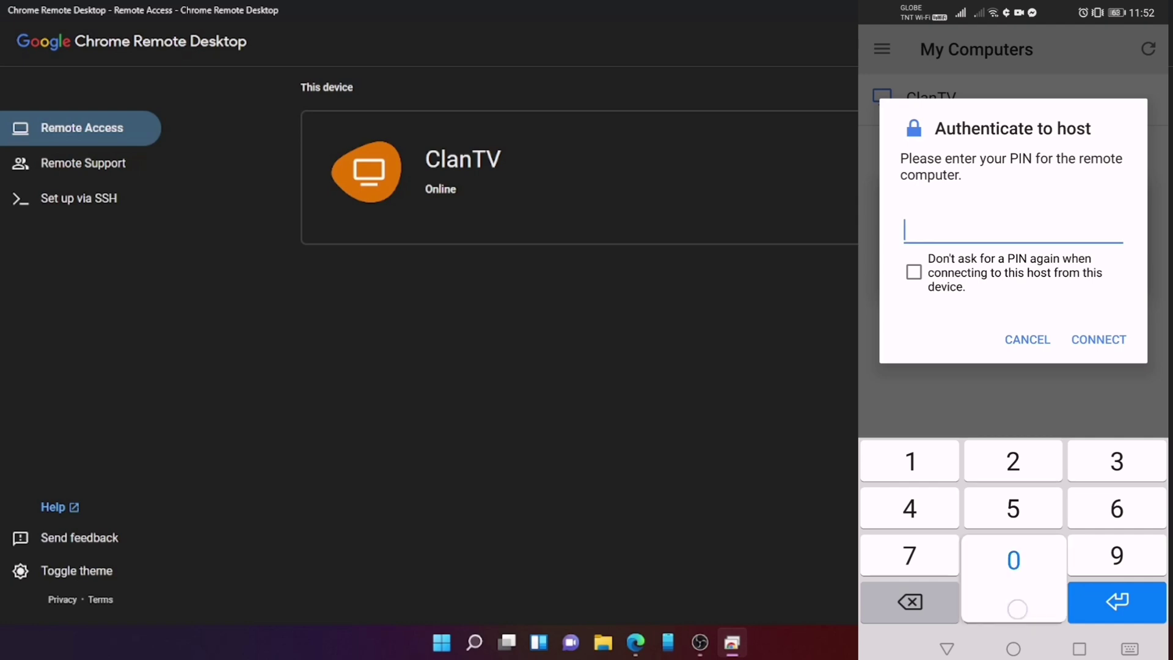
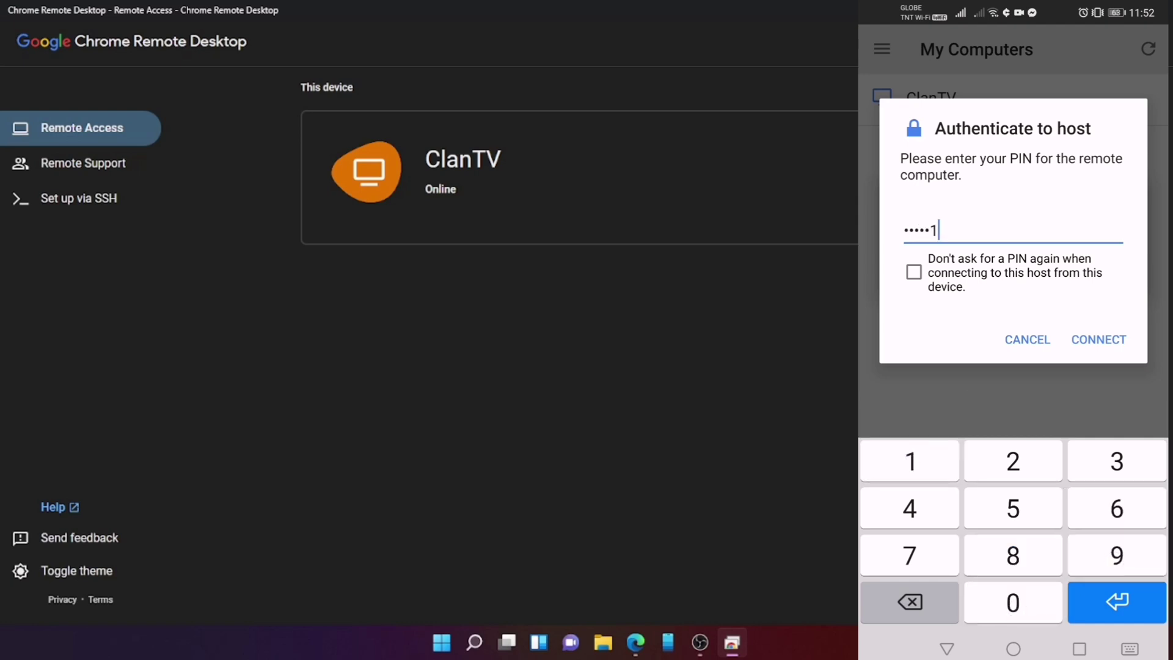
{"action": "left_click", "coordinate": [914, 271]}
{"action": "left_click", "coordinate": [1098, 339]}
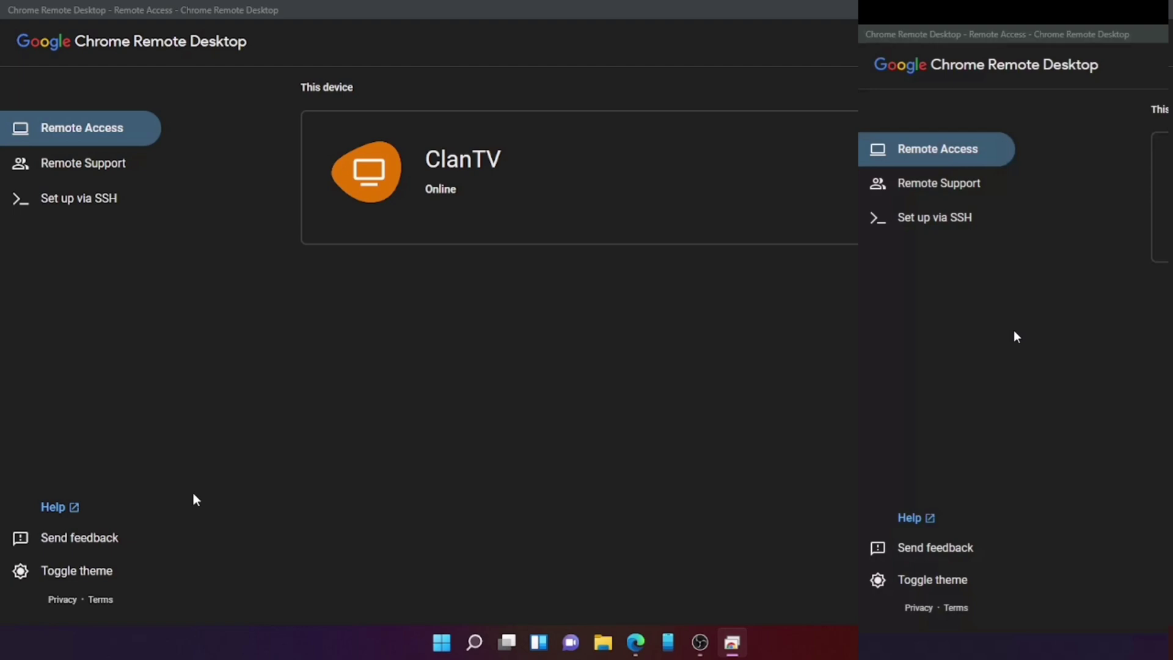
- Steer the remote pointer to the PC's Chrome Remote Desktop window and minimize it
{"action": "left_click_drag", "start_coordinate": [1122, 454], "coordinate": [1154, 363]}
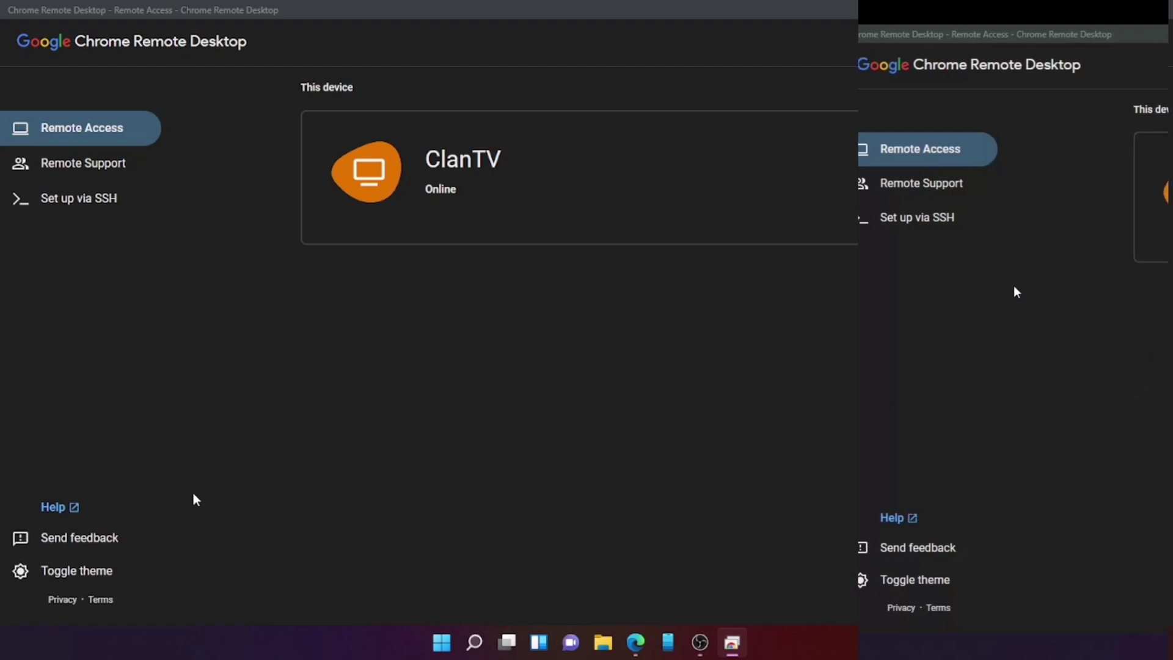
{"action": "left_click_drag", "start_coordinate": [1098, 406], "coordinate": [1009, 437]}
{"action": "left_click_drag", "start_coordinate": [998, 374], "coordinate": [982, 312]}
{"action": "left_click_drag", "start_coordinate": [1153, 249], "coordinate": [1155, 242]}
{"action": "left_click_drag", "start_coordinate": [1113, 306], "coordinate": [1109, 261]}
{"action": "left_click_drag", "start_coordinate": [1064, 395], "coordinate": [997, 391]}
{"action": "left_click", "coordinate": [1091, 34]}
- Pan the remote desktop to reveal the game shortcuts and the GAMES folder
{"action": "mouse_move", "coordinate": [1075, 403]}
{"action": "left_mouse_down"}
{"action": "mouse_move", "coordinate": [1016, 448]}
{"action": "mouse_move", "coordinate": [1051, 417]}
{"action": "mouse_move", "coordinate": [1094, 410]}
{"action": "left_mouse_up"}
{"action": "left_click", "coordinate": [1110, 358]}
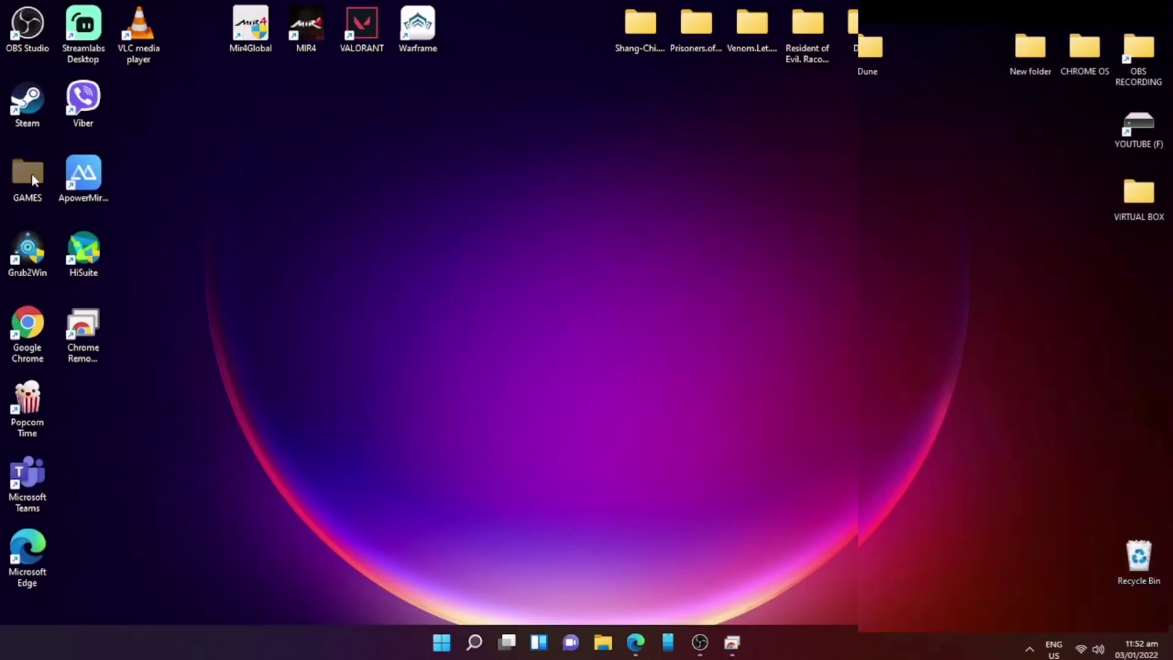
{"action": "left_click_drag", "start_coordinate": [1014, 3], "coordinate": [1014, 293]}
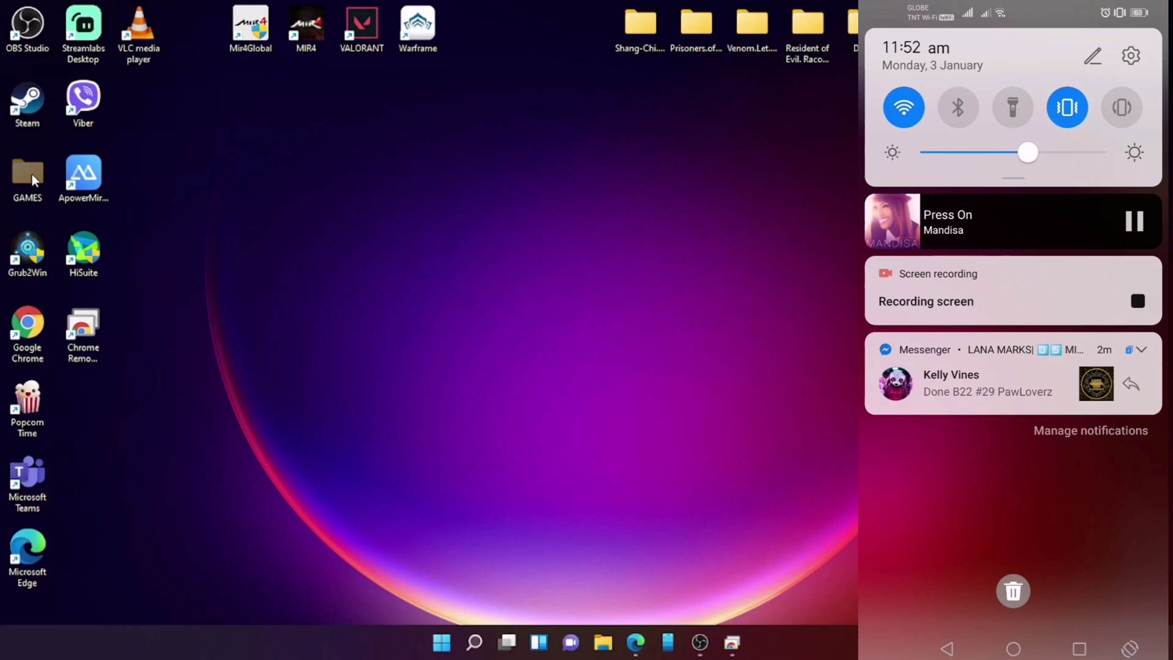
{"action": "left_click", "coordinate": [1016, 507]}
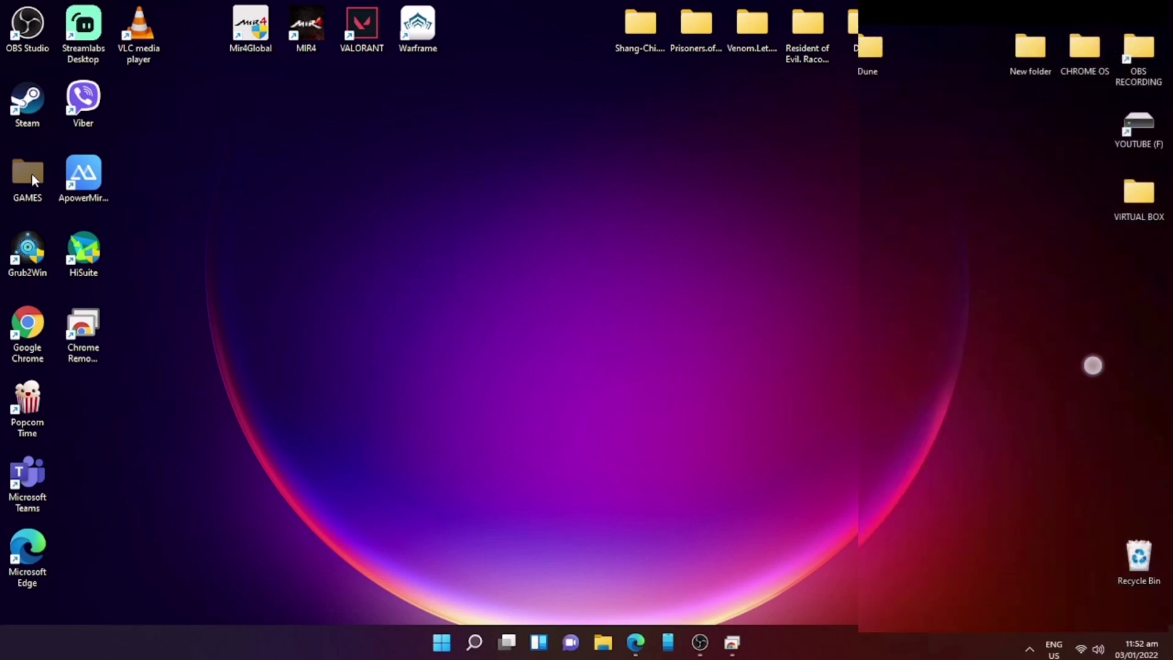
{"action": "left_click_drag", "start_coordinate": [985, 369], "coordinate": [896, 393]}
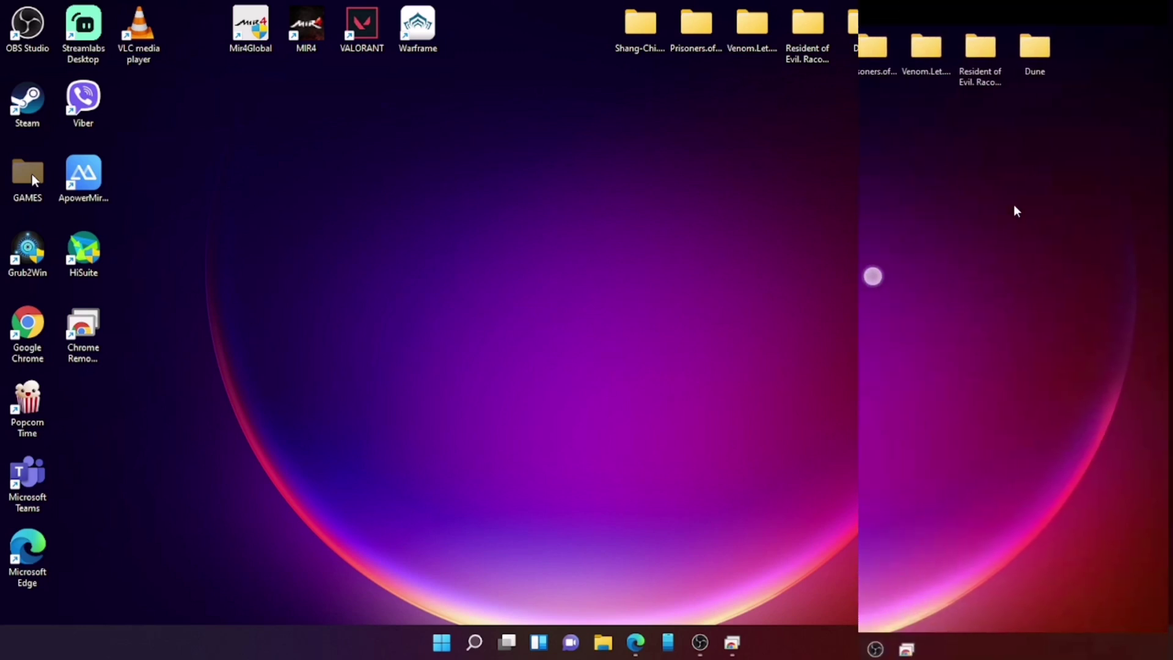
{"action": "left_click_drag", "start_coordinate": [873, 276], "coordinate": [1039, 281]}
{"action": "left_click_drag", "start_coordinate": [876, 363], "coordinate": [1002, 372]}
{"action": "left_click_drag", "start_coordinate": [1058, 459], "coordinate": [1071, 503]}
- Bring the Mir4G[0] game window to the front and open its game menu with Escape
{"action": "left_click_drag", "start_coordinate": [1071, 503], "coordinate": [1080, 506]}
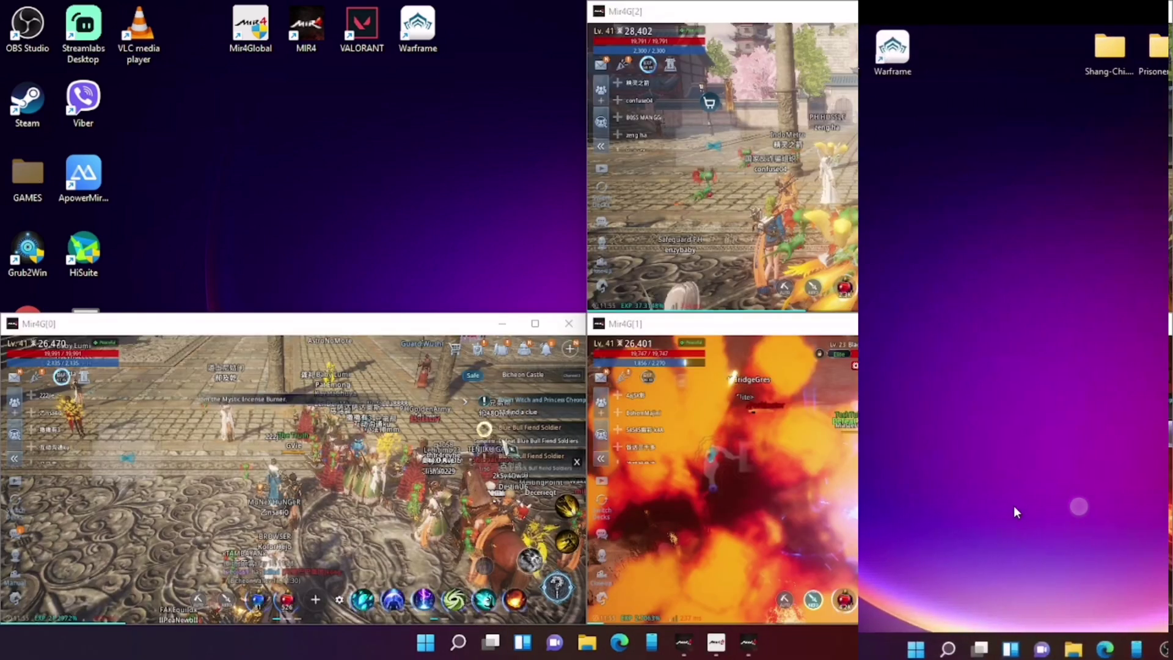
{"action": "left_click", "coordinate": [1079, 506]}
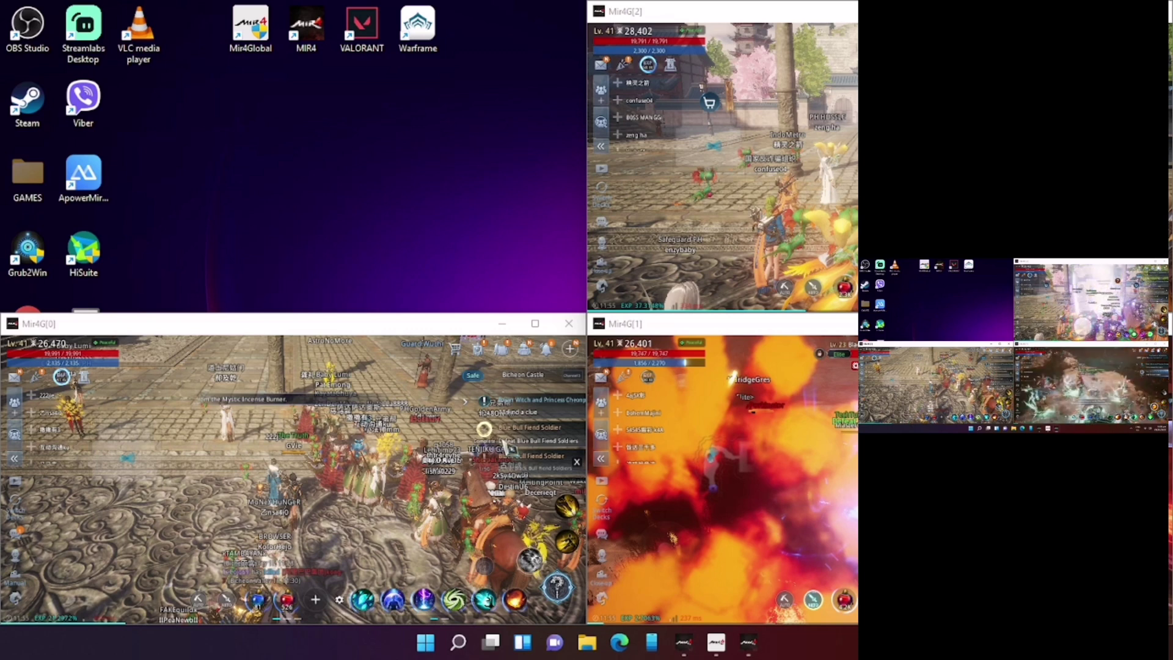
{"action": "left_click", "coordinate": [510, 450]}
{"action": "key", "text": "Escape"}
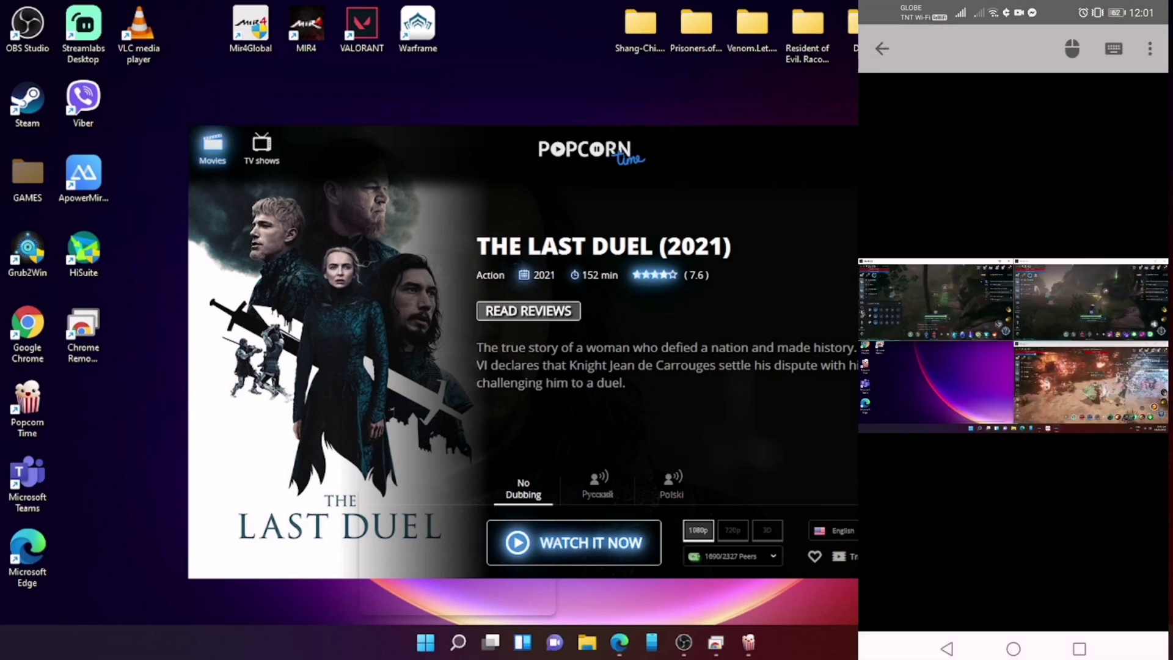
- Disconnect from ClanTV using the remote session's options menu
{"action": "left_click", "coordinate": [1150, 49]}
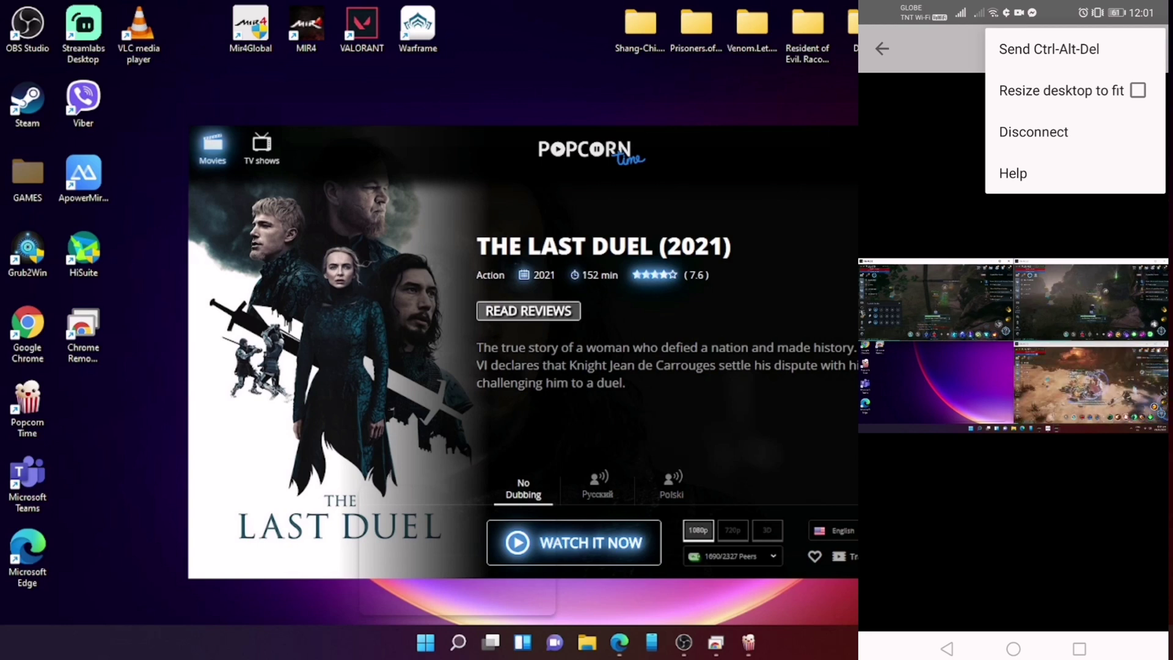
{"action": "left_click", "coordinate": [1009, 132]}
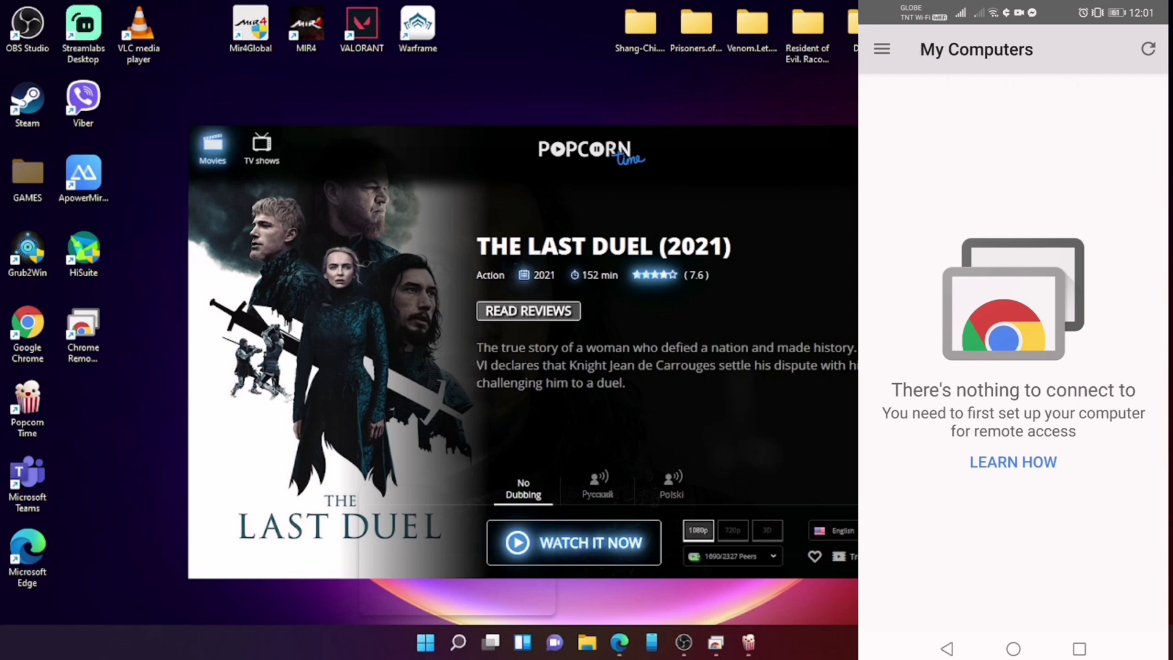
- Refresh the My Computers list and reconnect to ClanTV
{"action": "left_click", "coordinate": [881, 49]}
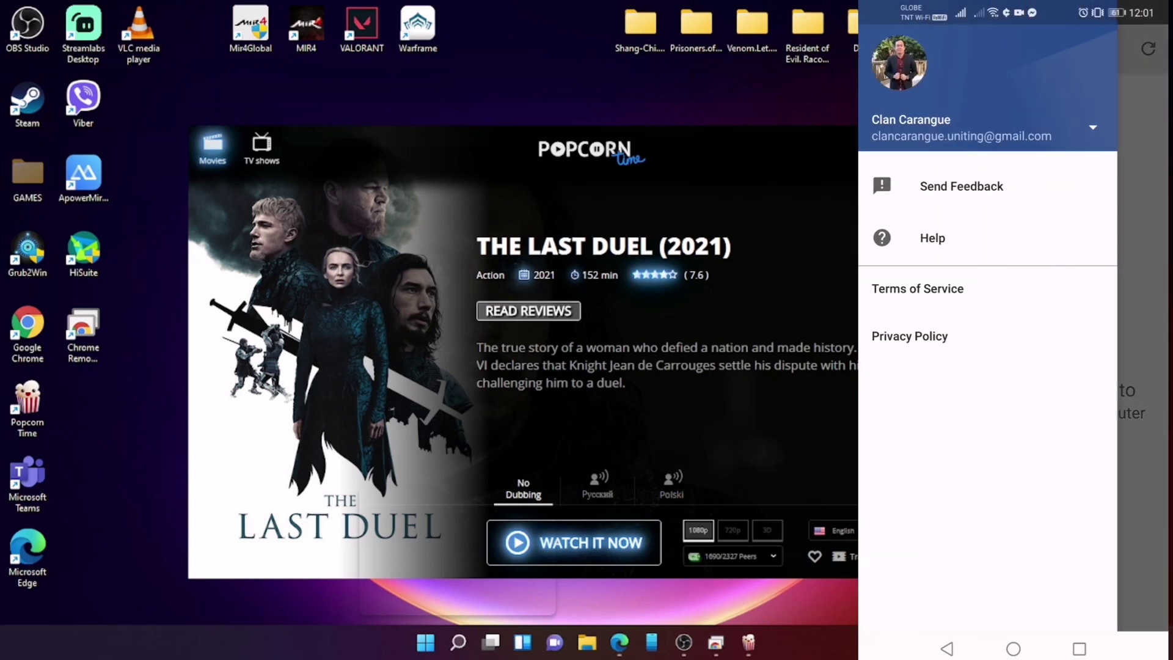
{"action": "left_click", "coordinate": [1128, 437]}
{"action": "left_click", "coordinate": [1148, 49]}
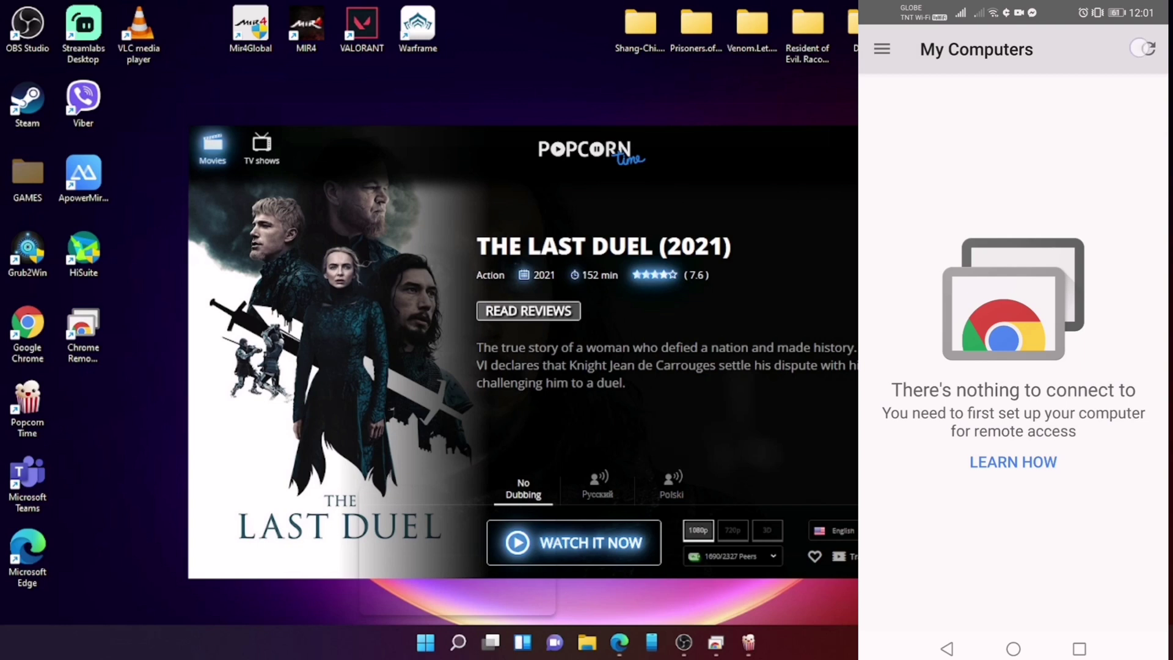
{"action": "left_click", "coordinate": [931, 98]}
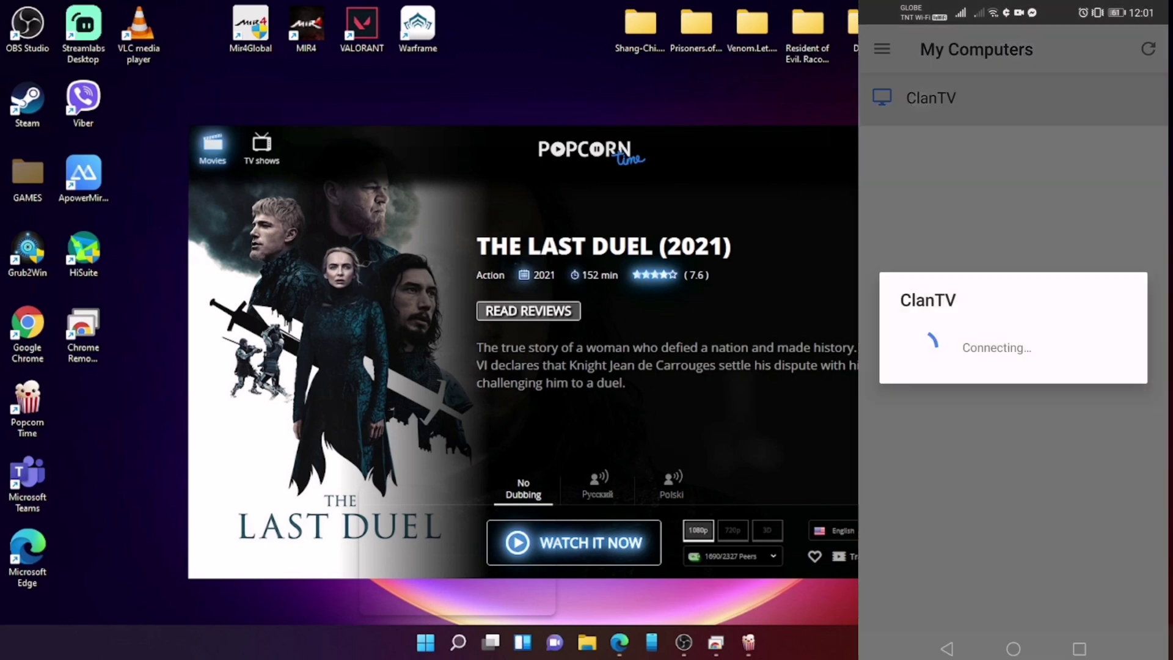